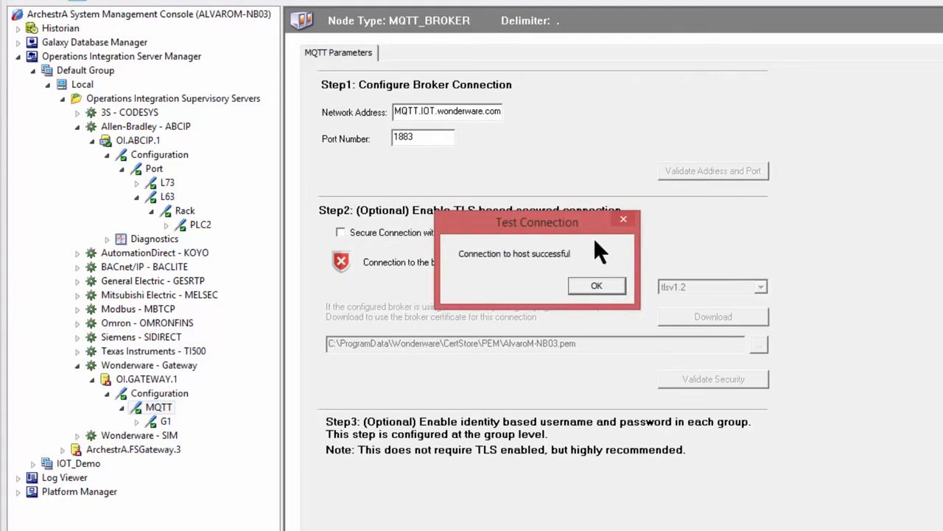
Dismiss the connection test message and add an OPC connection named PLC_To_MQTT under the OI.GATEWAY.1 configuration.
{"action": "left_click", "coordinate": [588, 282]}
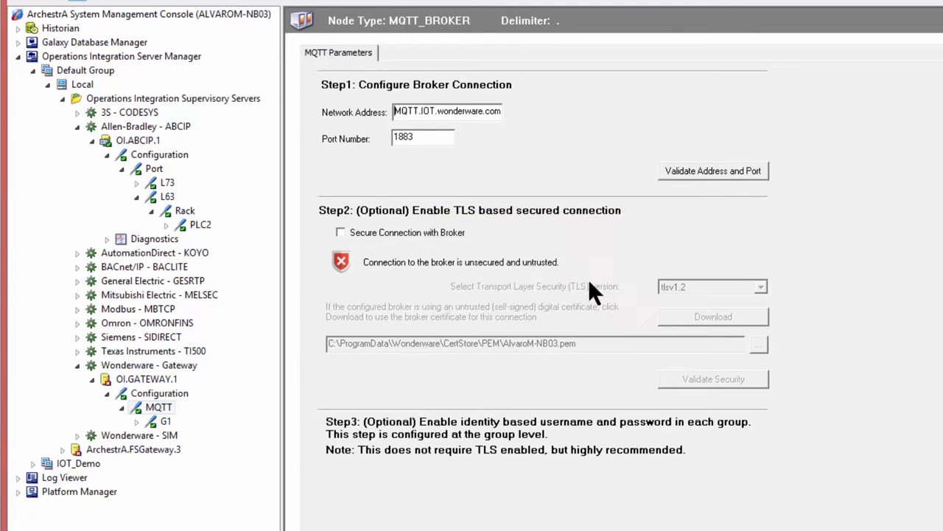
{"action": "left_click", "coordinate": [148, 393]}
{"action": "right_click", "coordinate": [148, 393]}
{"action": "left_click", "coordinate": [203, 465]}
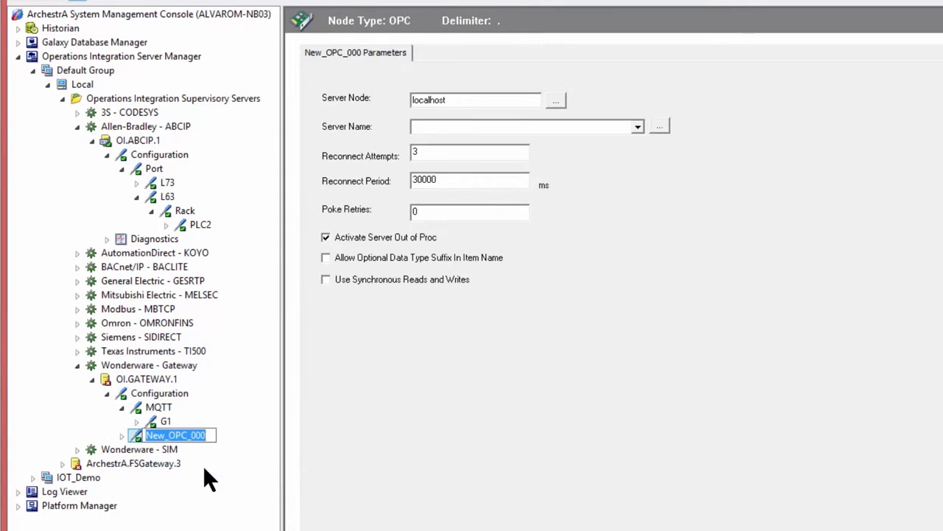
{"action": "type", "text": "PLC_"}
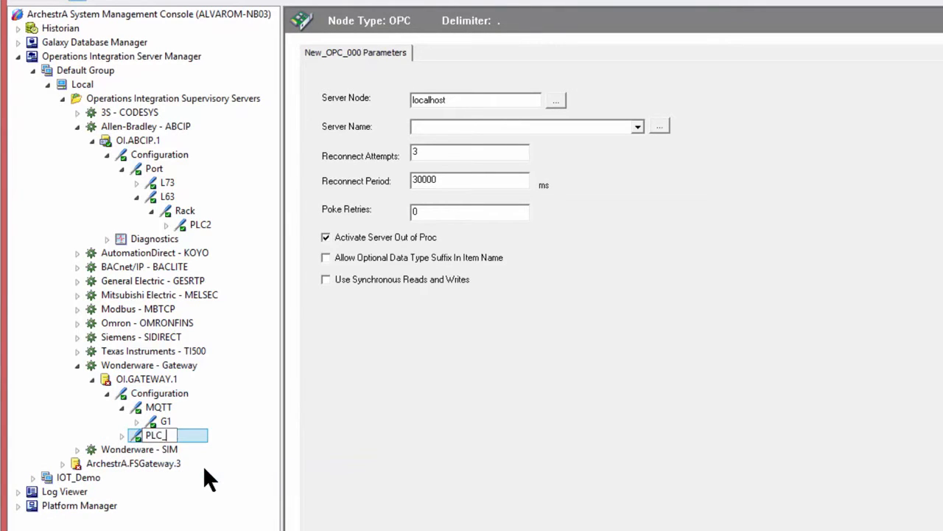
{"action": "type", "text": "To_MQTT"}
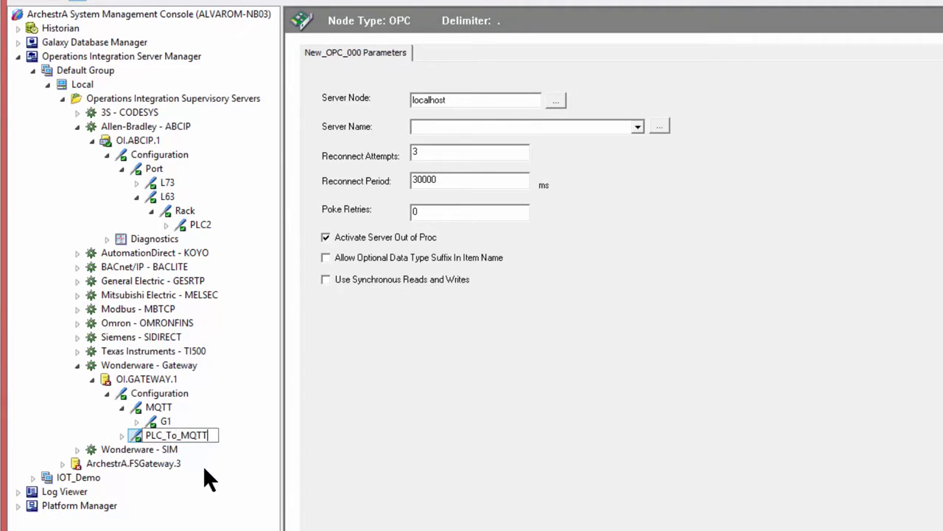
{"action": "key", "text": "Return"}
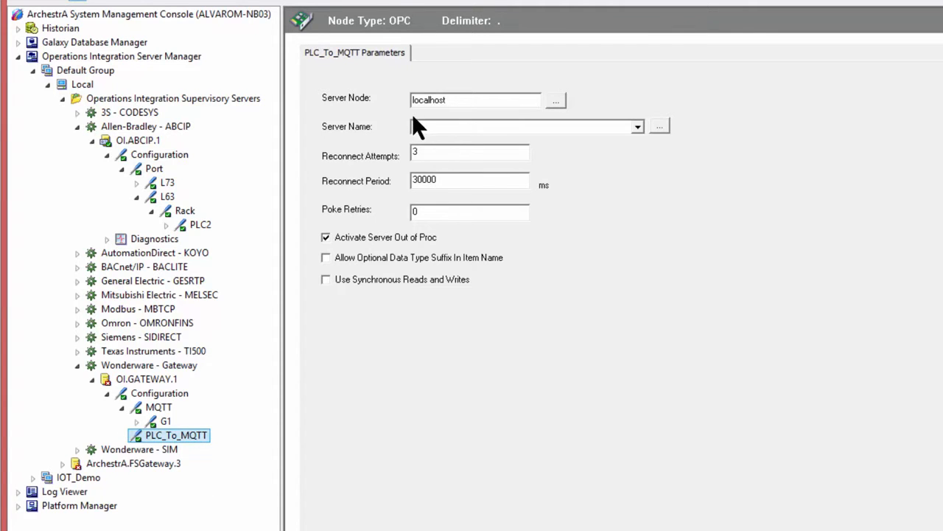
Set the PLC_To_MQTT connection's server name to OI.ABCIP.1 and save the configuration.
{"action": "left_click", "coordinate": [659, 126]}
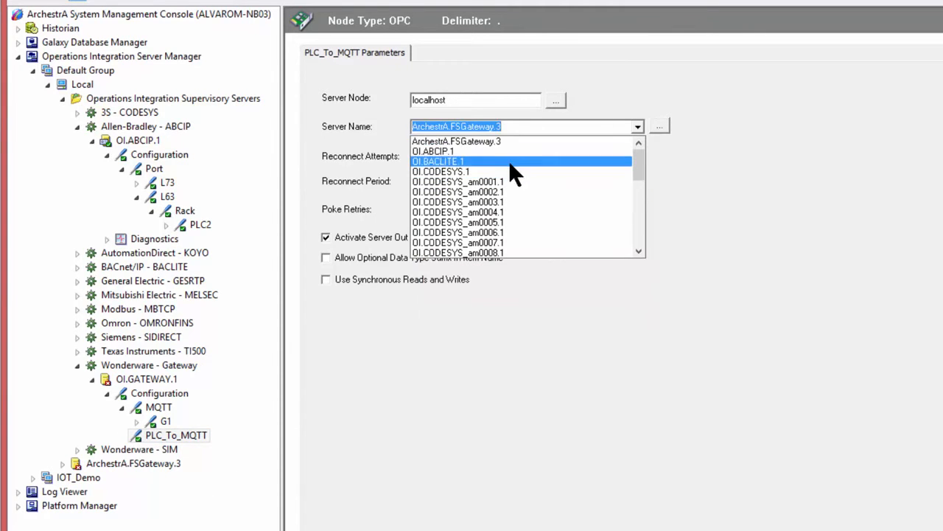
{"action": "left_click", "coordinate": [462, 151]}
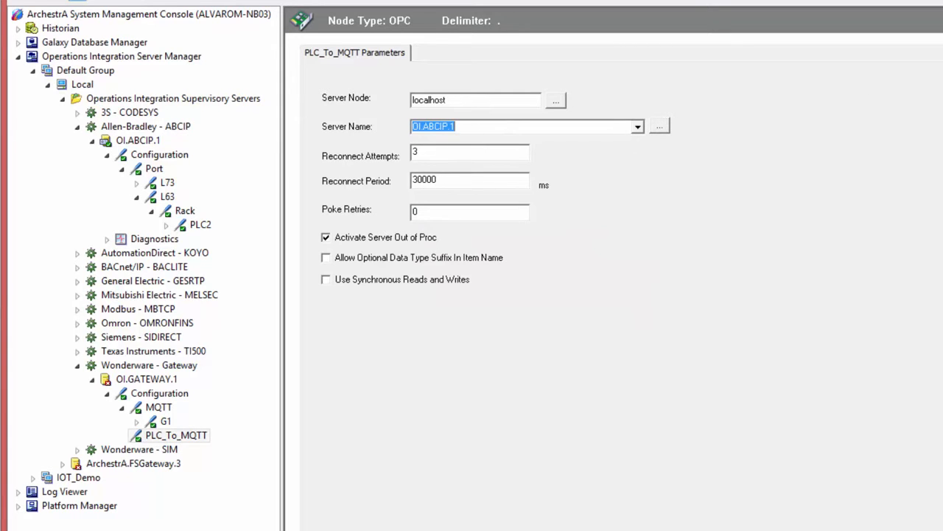
{"action": "key", "text": "ctrl+s"}
Add an OPC group named G1 under the PLC_To_MQTT connection.
{"action": "right_click", "coordinate": [153, 434]}
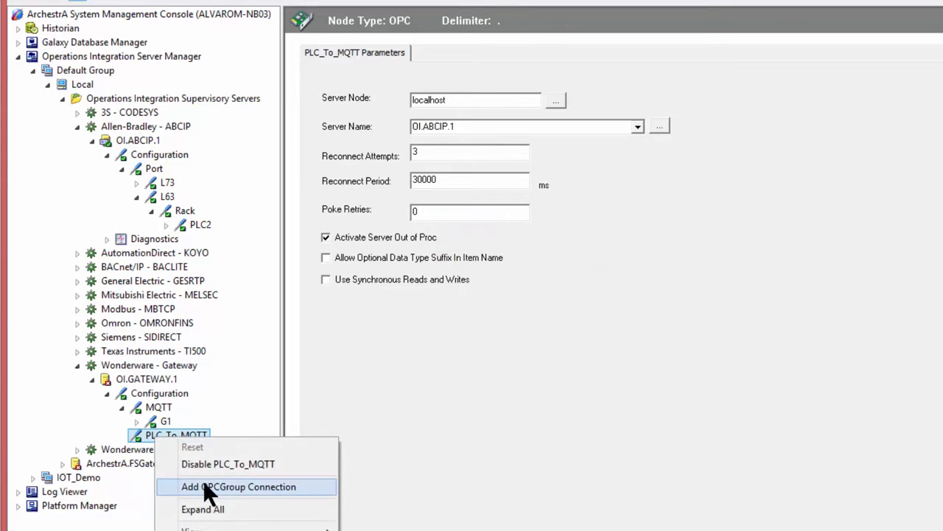
{"action": "left_click", "coordinate": [202, 479]}
{"action": "type", "text": "G1"}
{"action": "key", "text": "Return"}
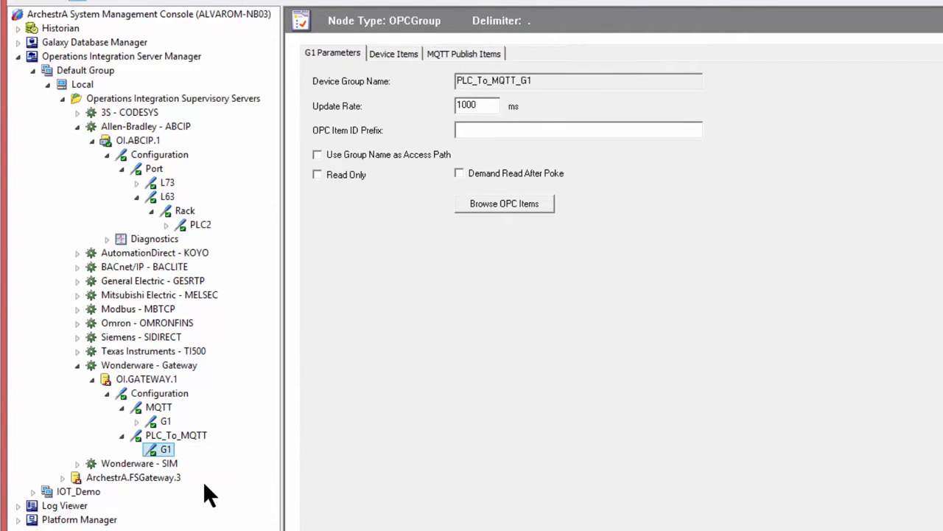
Set the OPC item ID prefix of PLC_To_MQTT's G1 group to Port.L63.Rack.PLC2.
{"action": "left_click", "coordinate": [461, 131]}
{"action": "type", "text": "Port."}
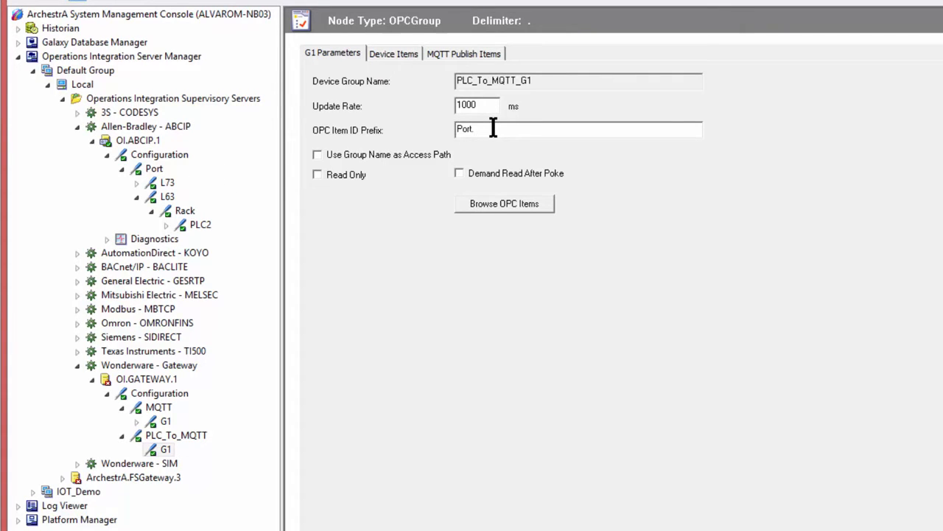
{"action": "type", "text": "L63.Rack.PLC2."}
Choose MQTT.G1 as the publish user group for the MQTT publish items of PLC_To_MQTT's G1 group.
{"action": "left_click", "coordinate": [448, 55]}
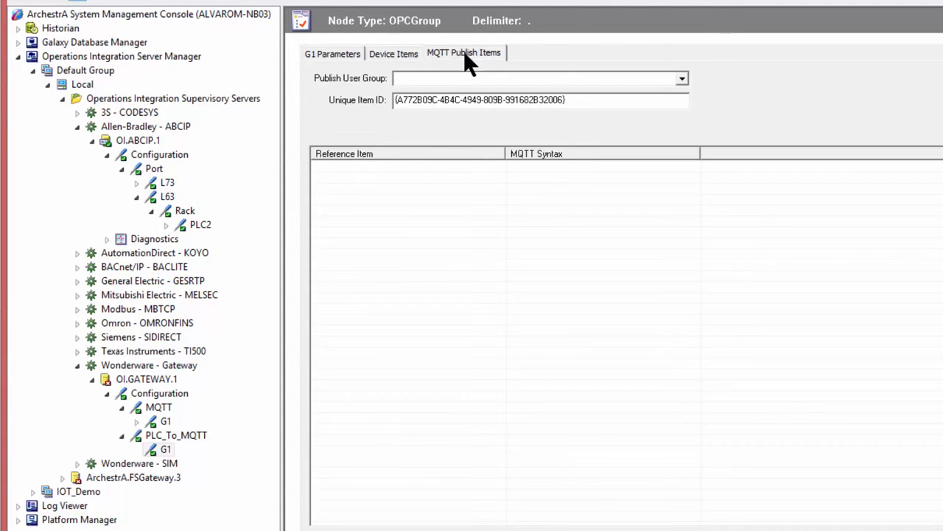
{"action": "left_click", "coordinate": [681, 77]}
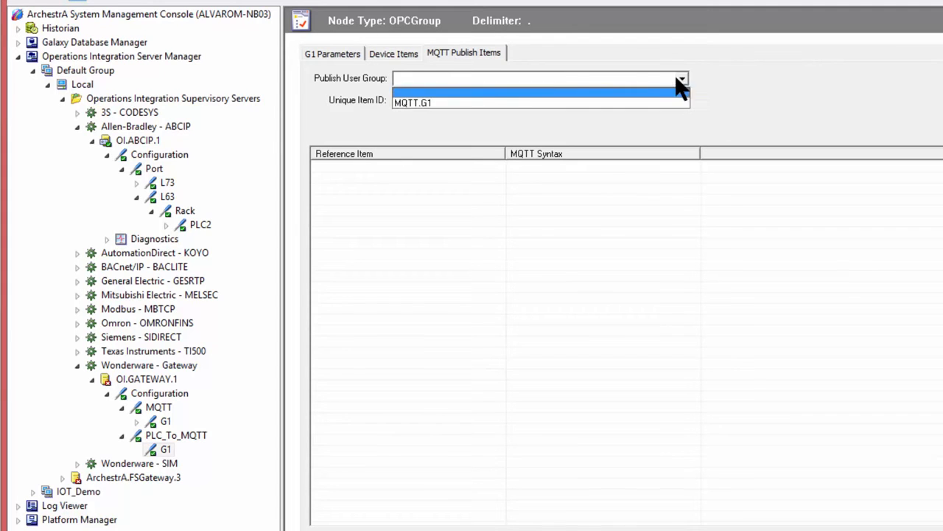
{"action": "left_click", "coordinate": [429, 100]}
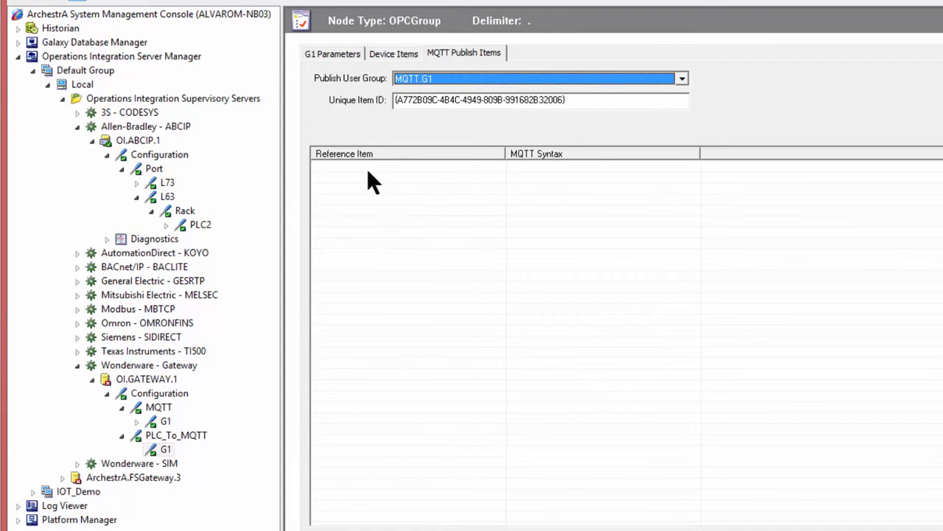
Add an MQTT publish item with the reference name N_Storage_Tank_Level.
{"action": "left_click", "coordinate": [323, 166]}
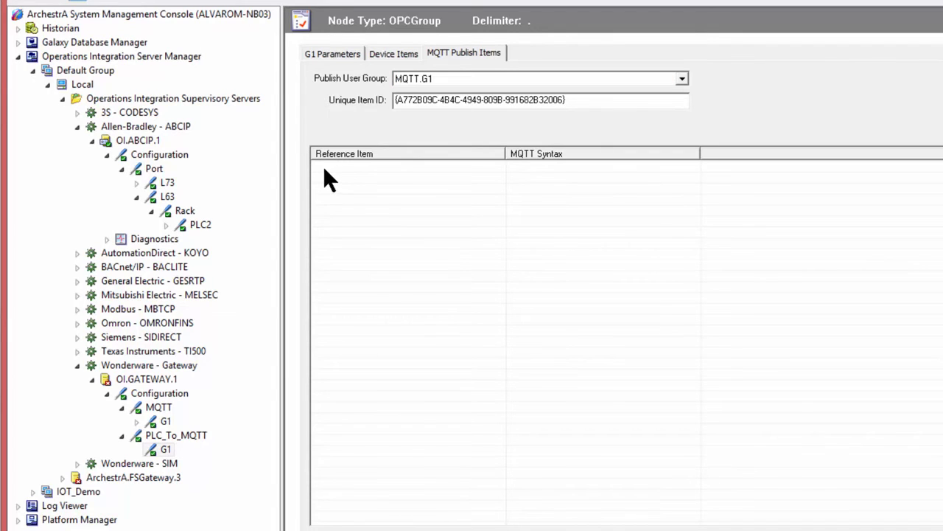
{"action": "right_click", "coordinate": [319, 168]}
{"action": "left_click", "coordinate": [346, 177]}
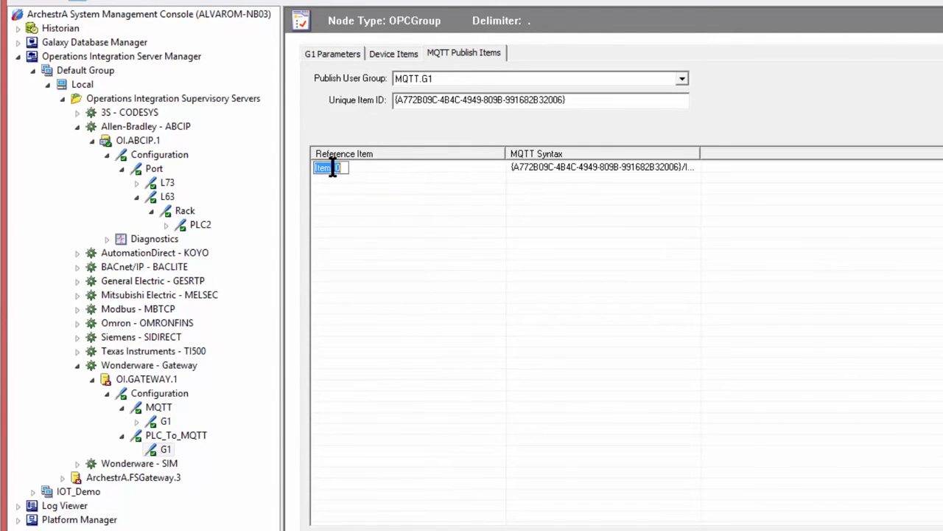
{"action": "type", "text": "N_SI"}
{"action": "type", "text": "orage_Tank"}
{"action": "type", "text": "_Level"}
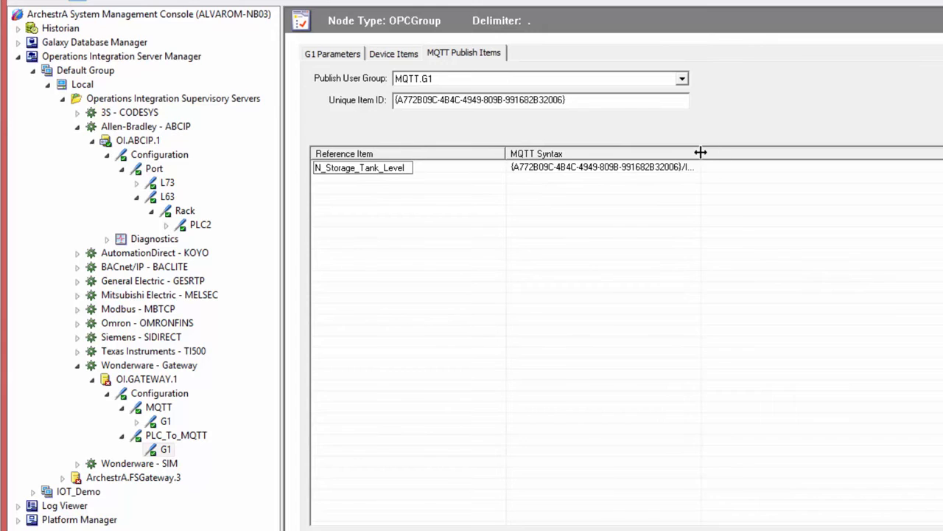
Replace the unique item ID of the MQTT publish items with A02 and save the group.
{"action": "left_click_drag", "start_coordinate": [700, 153], "coordinate": [738, 153]}
{"action": "left_click_drag", "start_coordinate": [566, 100], "coordinate": [373, 101]}
{"action": "type", "text": "A02"}
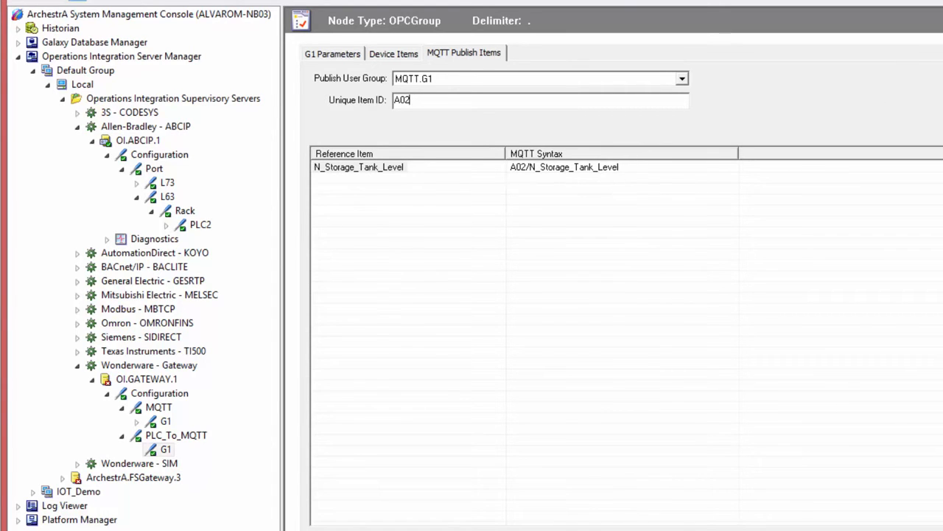
{"action": "left_click", "coordinate": [942, 21]}
Activate the OI.GATEWAY.1 server and expand its nodes in the tree.
{"action": "left_click", "coordinate": [143, 379]}
{"action": "right_click", "coordinate": [142, 377]}
{"action": "left_click", "coordinate": [176, 386]}
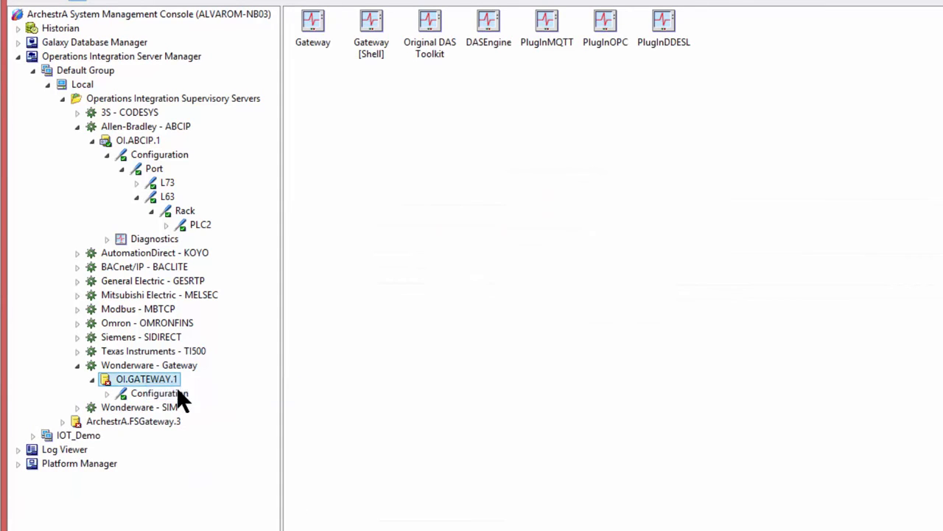
{"action": "left_click", "coordinate": [106, 407]}
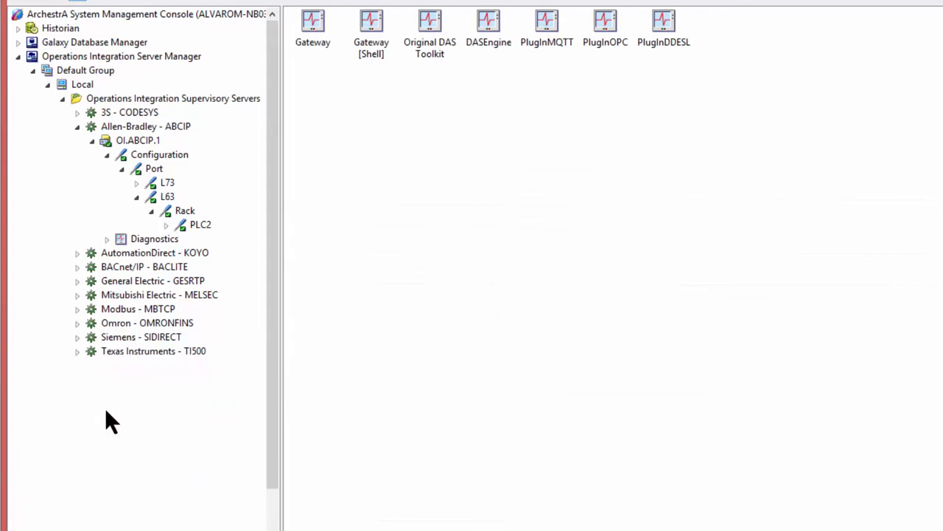
{"action": "left_click", "coordinate": [122, 492]}
{"action": "left_click", "coordinate": [163, 506]}
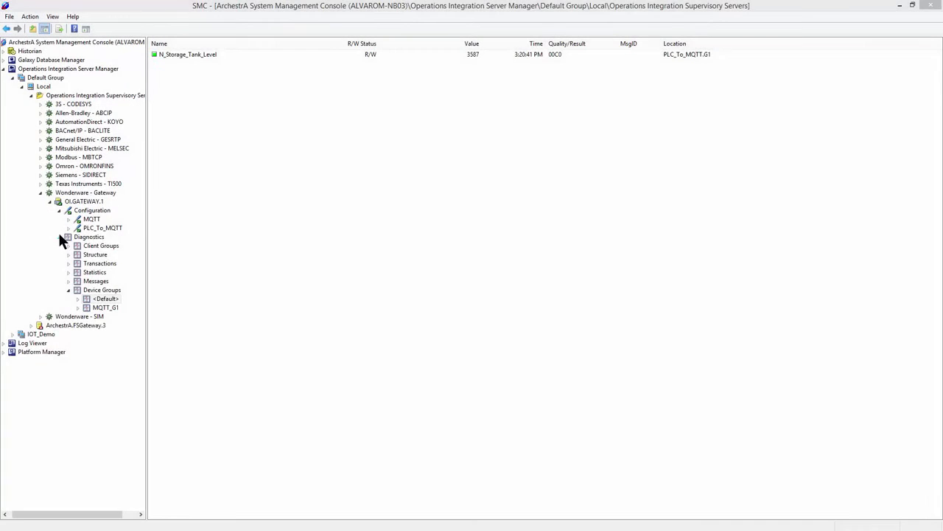
Add an ArchestrA connection named ArchestrA under the OI.GATEWAY.1 configuration.
{"action": "left_click", "coordinate": [59, 236]}
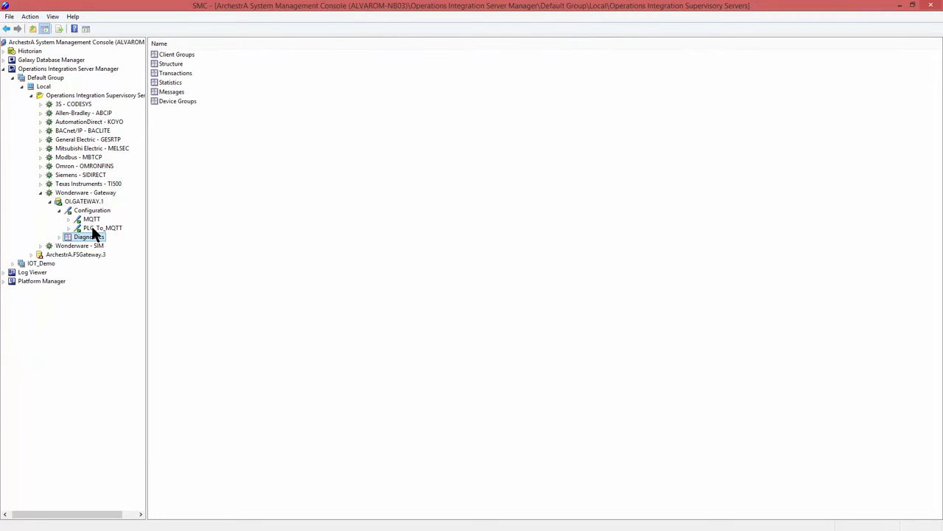
{"action": "left_click", "coordinate": [92, 212]}
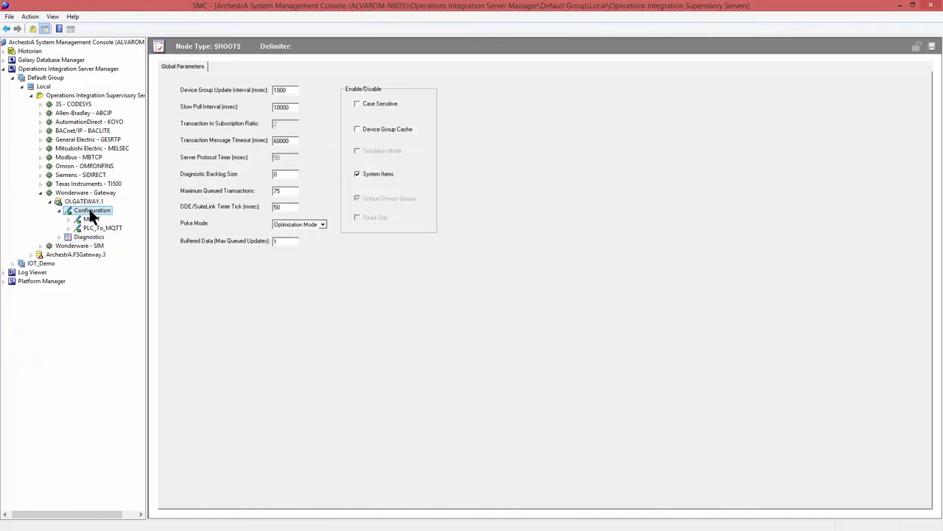
{"action": "right_click", "coordinate": [91, 213]}
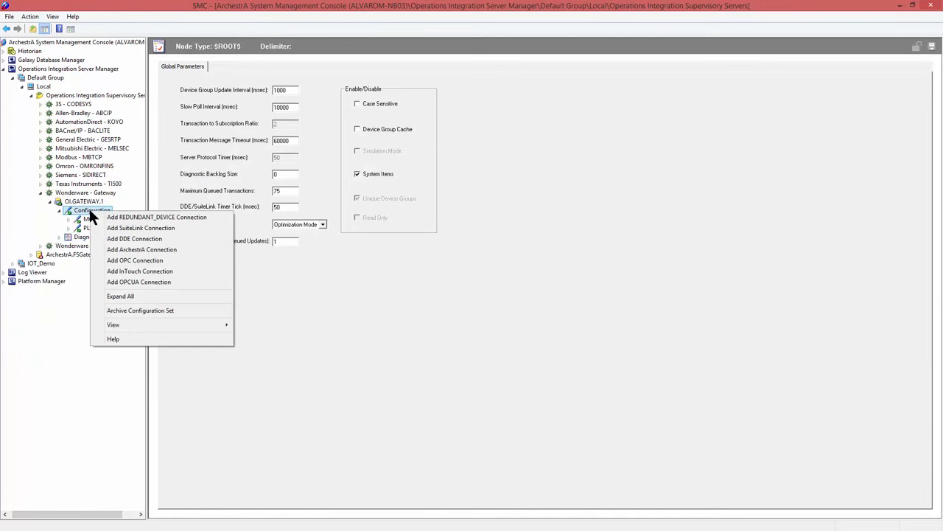
{"action": "left_click", "coordinate": [123, 250]}
{"action": "type", "text": "ArchestrA"}
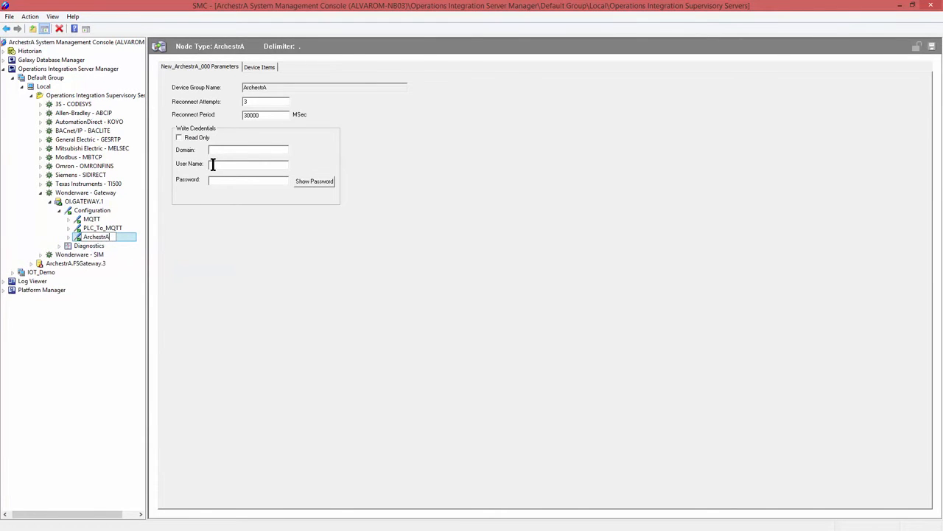
Enter Runtime as the user name and the account password in the ArchestrA write credentials, and save the connection.
{"action": "left_click", "coordinate": [212, 165]}
{"action": "type", "text": "Runtime"}
{"action": "key", "text": "Tab"}
{"action": "type", "text": "*********"}
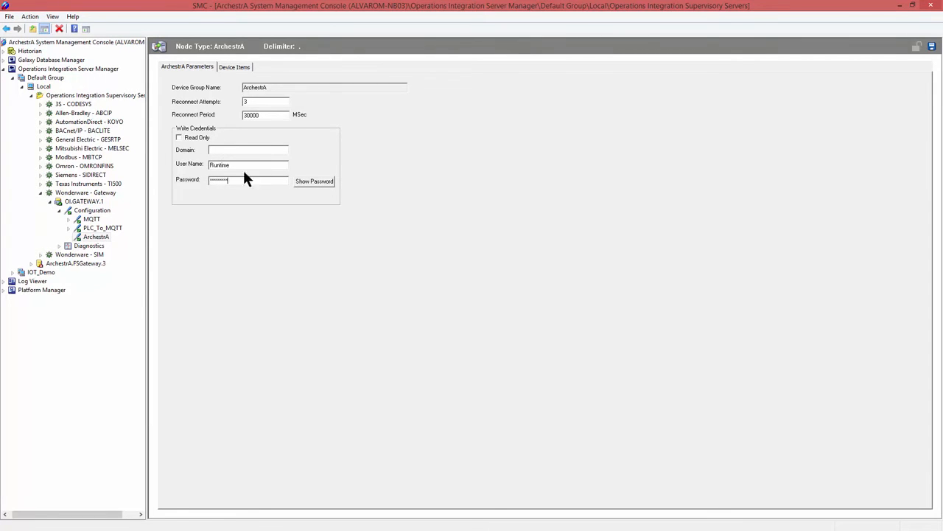
{"action": "left_click", "coordinate": [932, 47]}
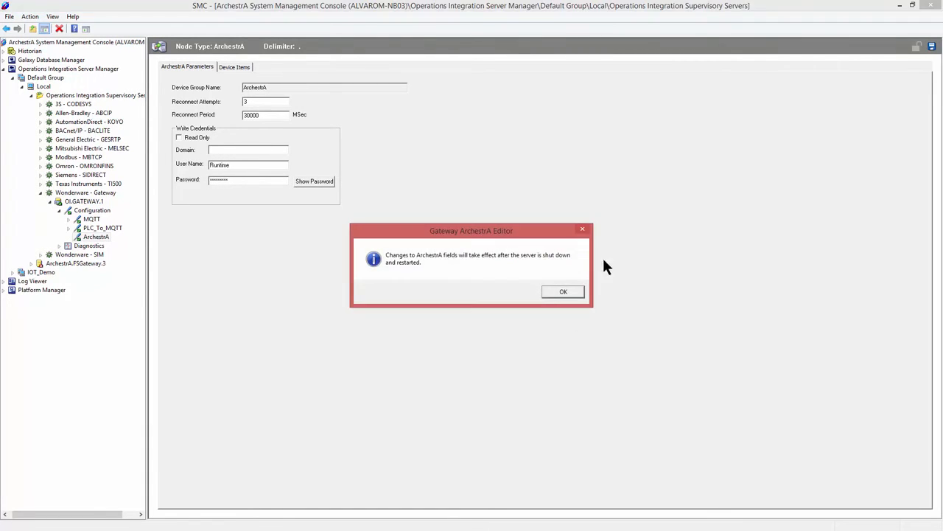
{"action": "left_click", "coordinate": [547, 290]}
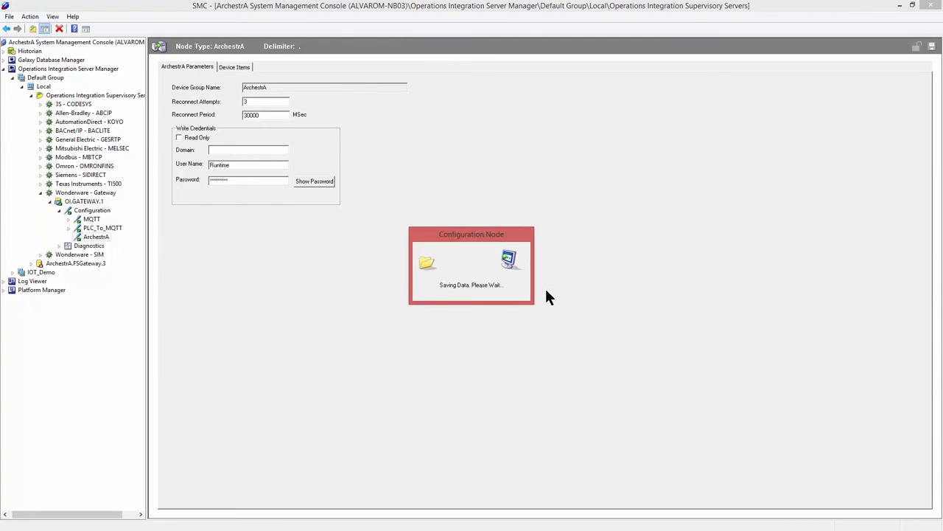
Add an ArchestrAGroup connection named G1 under the ArchestrA connection.
{"action": "right_click", "coordinate": [95, 239]}
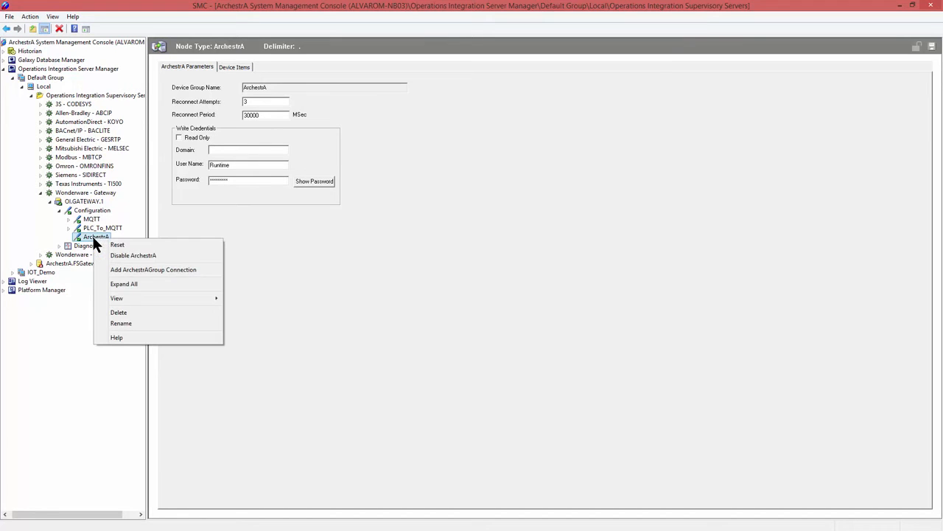
{"action": "left_click", "coordinate": [120, 270]}
{"action": "type", "text": "G1"}
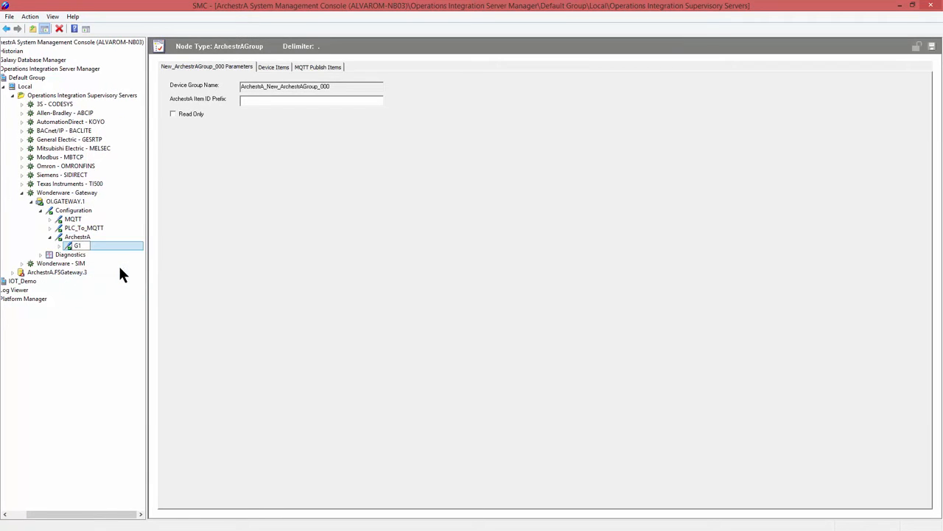
{"action": "key", "text": "Return"}
Add a second OPC connection named A_To_MQTT under the OI.GATEWAY.1 configuration.
{"action": "left_click", "coordinate": [72, 211]}
{"action": "right_click", "coordinate": [72, 211]}
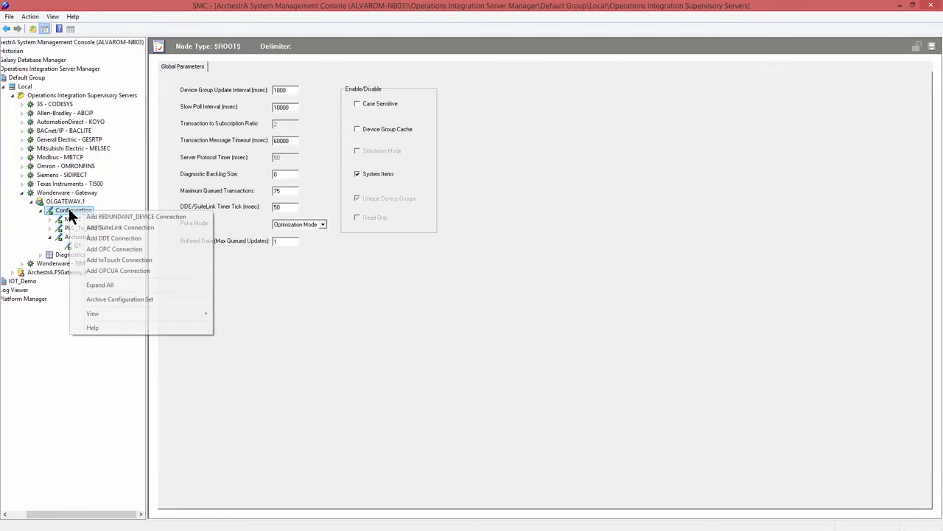
{"action": "left_click", "coordinate": [114, 250]}
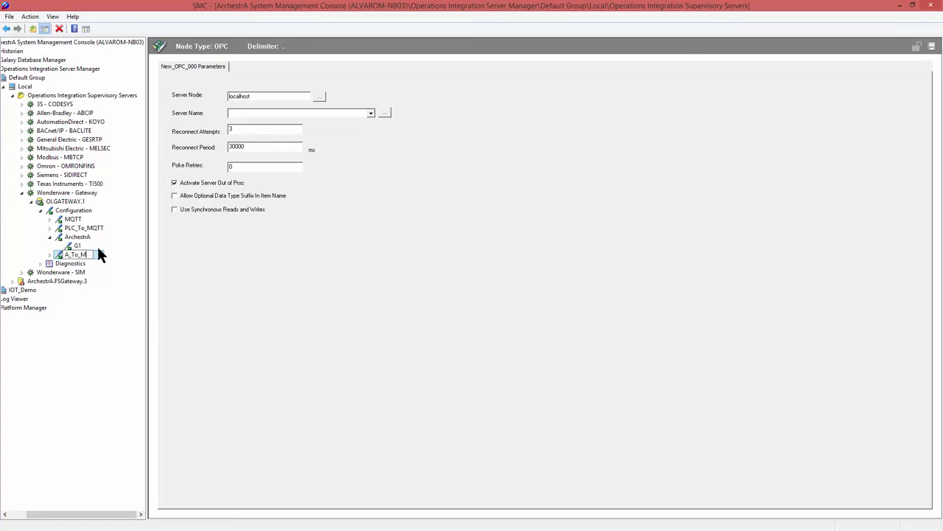
{"action": "key", "text": "Return"}
Set the A_To_MQTT connection's server name to OI.GATEWAY.1 and save it.
{"action": "left_click", "coordinate": [384, 113]}
{"action": "left_click_drag", "start_coordinate": [370, 138], "coordinate": [371, 170]}
{"action": "left_click", "coordinate": [327, 160]}
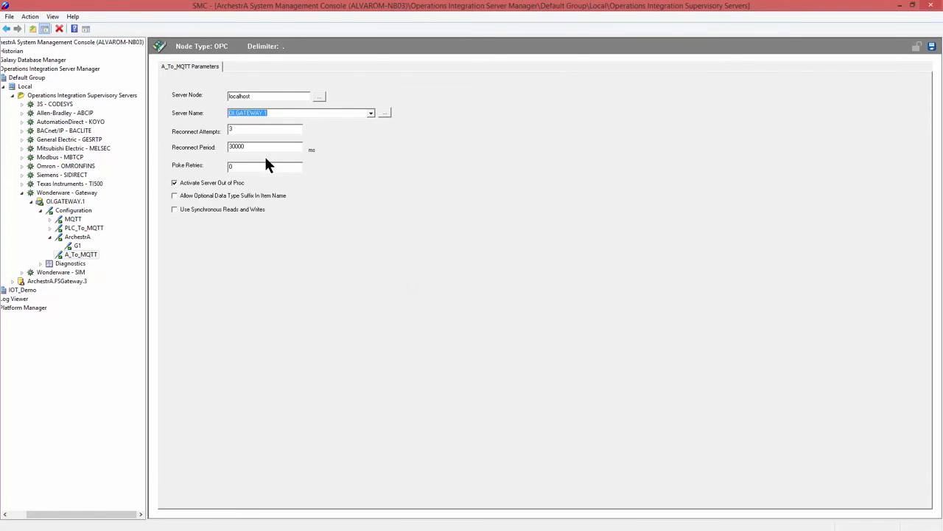
{"action": "left_click", "coordinate": [932, 46]}
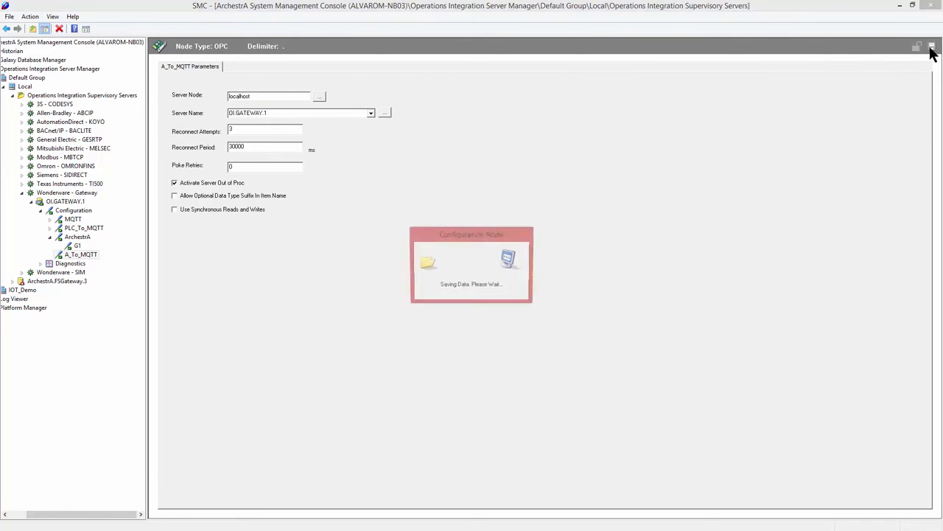
Add an OPCGroup connection named G1 under the A_To_MQTT connection.
{"action": "right_click", "coordinate": [74, 258]}
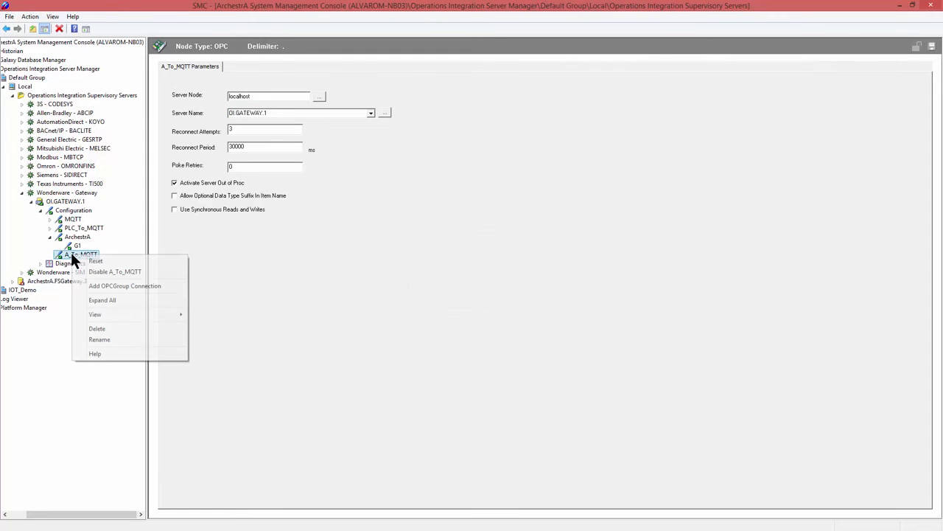
{"action": "left_click", "coordinate": [106, 282]}
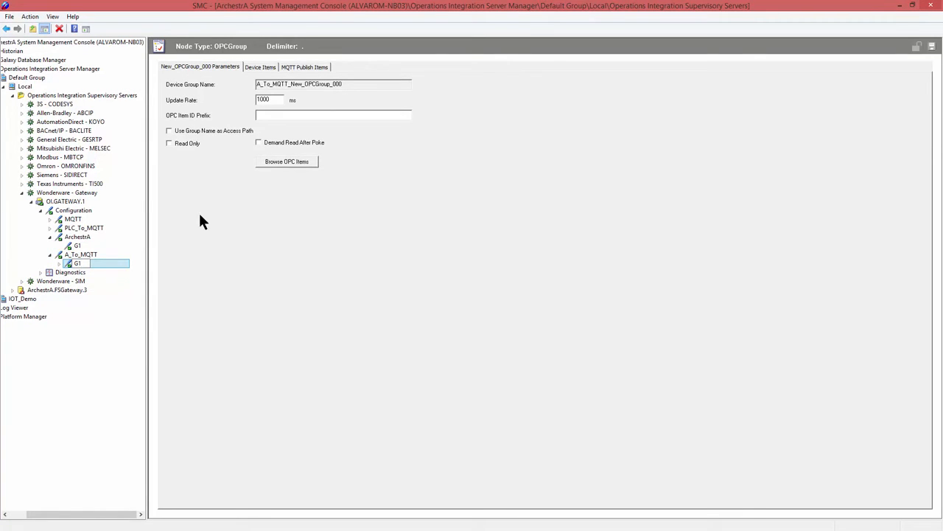
{"action": "left_click", "coordinate": [314, 64]}
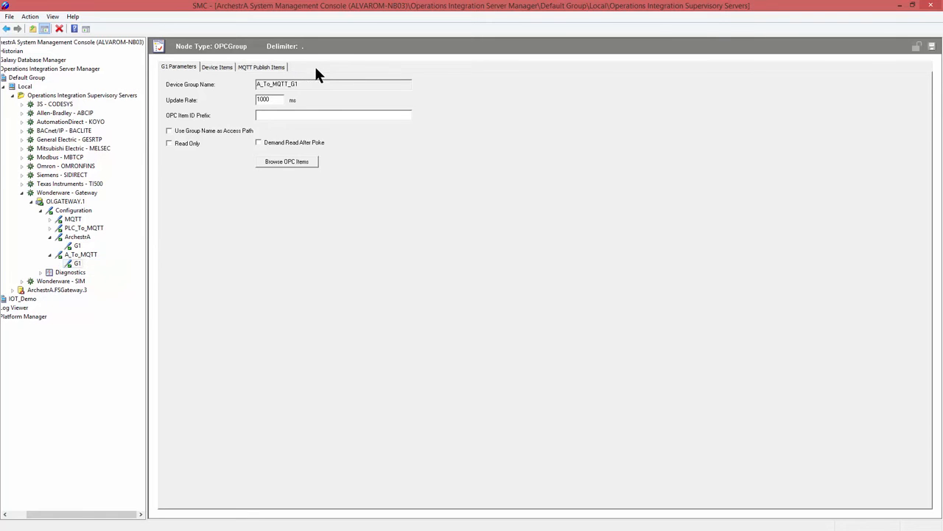
In the new group's MQTT publish settings, select MQTT.G1 as the publish user group and set the unique item ID to A02.
{"action": "left_click", "coordinate": [274, 65]}
{"action": "left_click", "coordinate": [398, 82]}
{"action": "left_click", "coordinate": [274, 93]}
{"action": "left_click_drag", "start_coordinate": [332, 96], "coordinate": [207, 96]}
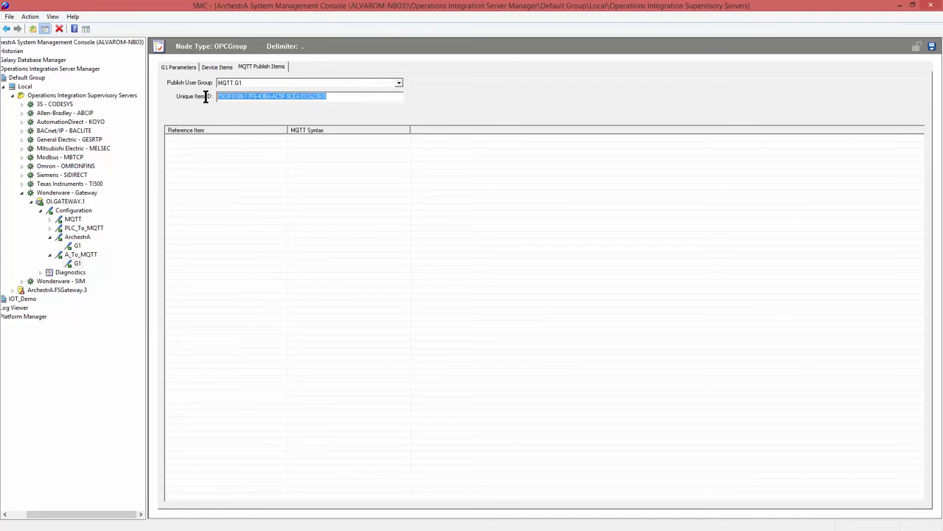
{"action": "type", "text": "A02"}
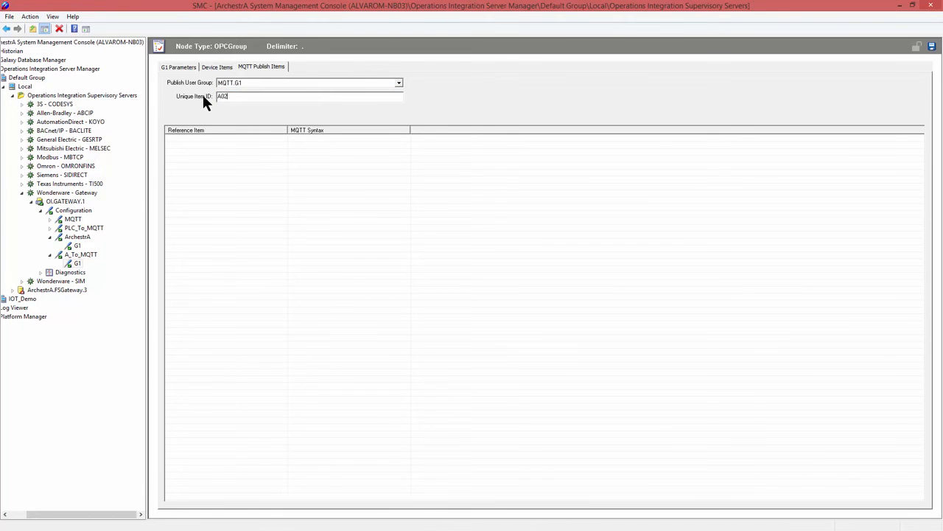
Browse the OPC items for the ArchestrA G1 path, set the group's OPC Item ID Prefix to "ArchestrA.G1." and save the parameters.
{"action": "left_click", "coordinate": [215, 68]}
{"action": "left_click", "coordinate": [182, 66]}
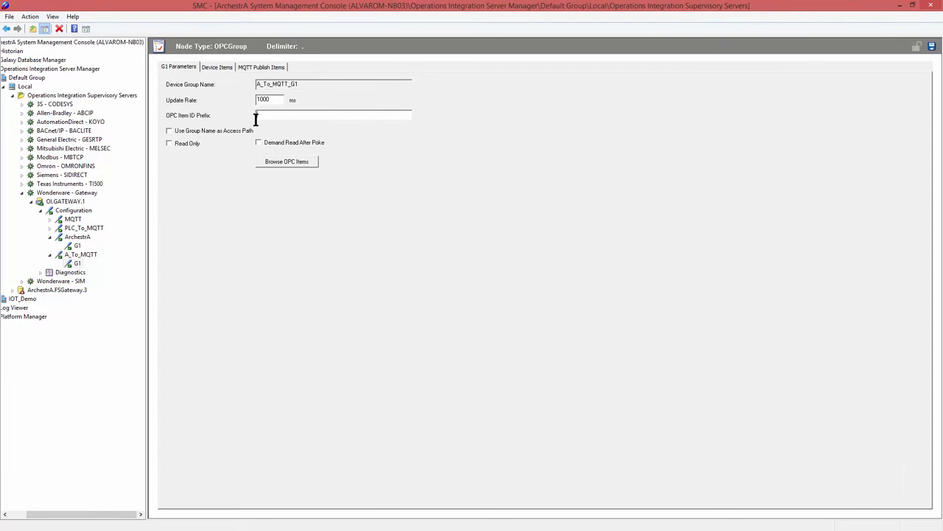
{"action": "left_click", "coordinate": [269, 165]}
{"action": "left_click", "coordinate": [365, 197]}
{"action": "left_click", "coordinate": [393, 205]}
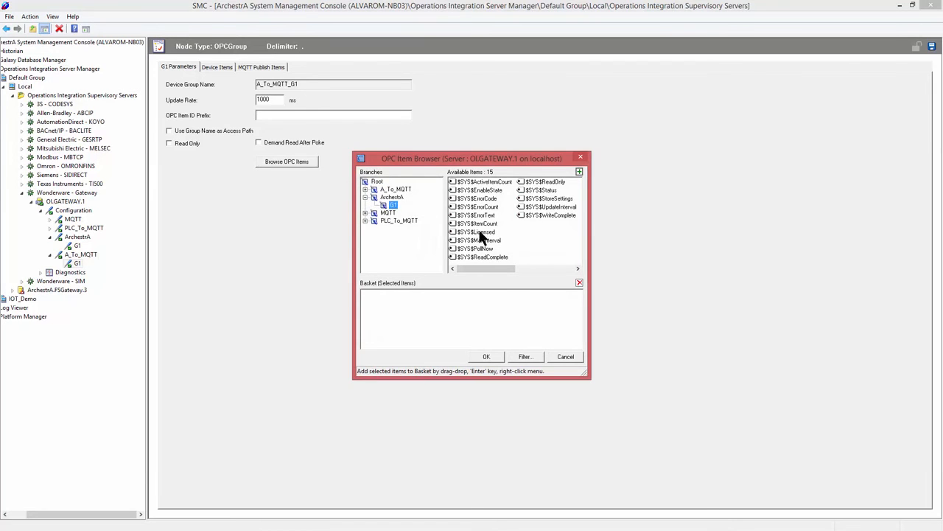
{"action": "left_click_drag", "start_coordinate": [532, 215], "coordinate": [416, 318]}
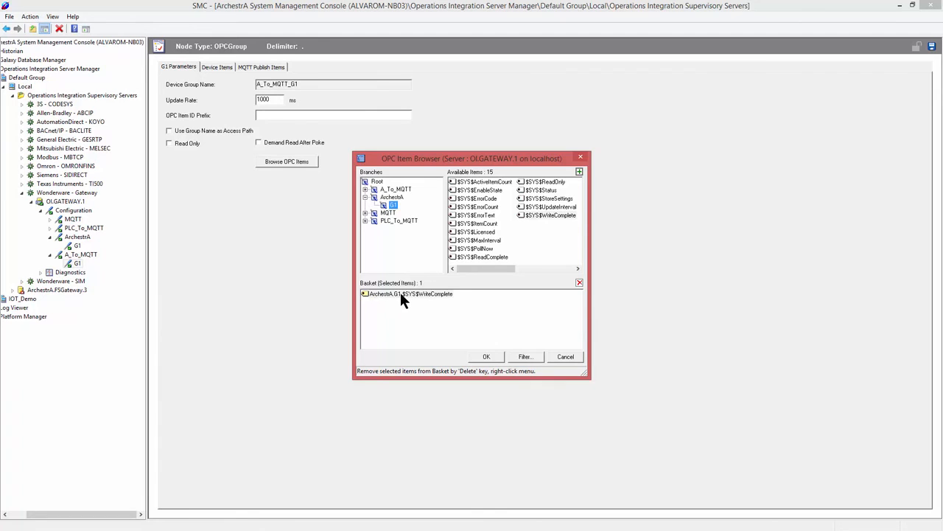
{"action": "left_click", "coordinate": [564, 357]}
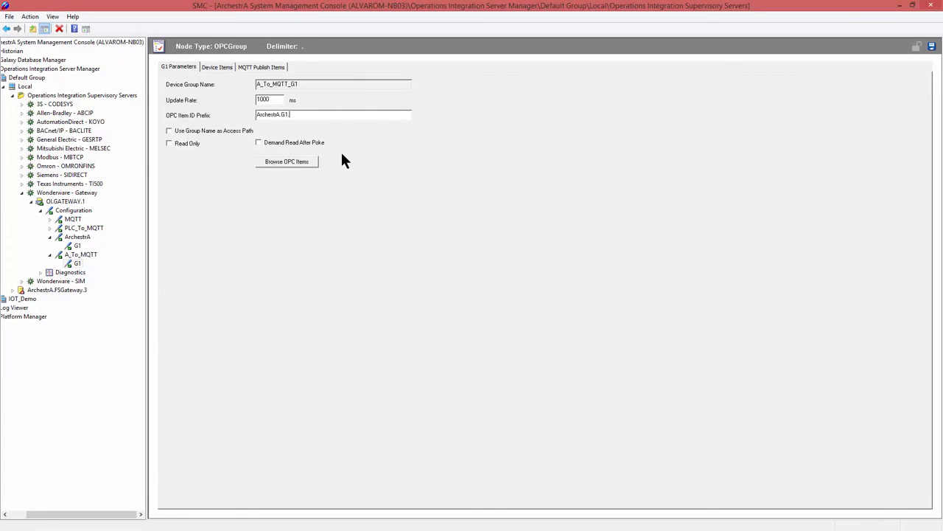
{"action": "left_click", "coordinate": [931, 46]}
Restart the OI.GATEWAY.1 server by deactivating it and activating it again.
{"action": "left_click", "coordinate": [69, 201]}
{"action": "right_click", "coordinate": [69, 200]}
{"action": "left_click", "coordinate": [92, 207]}
{"action": "left_click", "coordinate": [516, 292]}
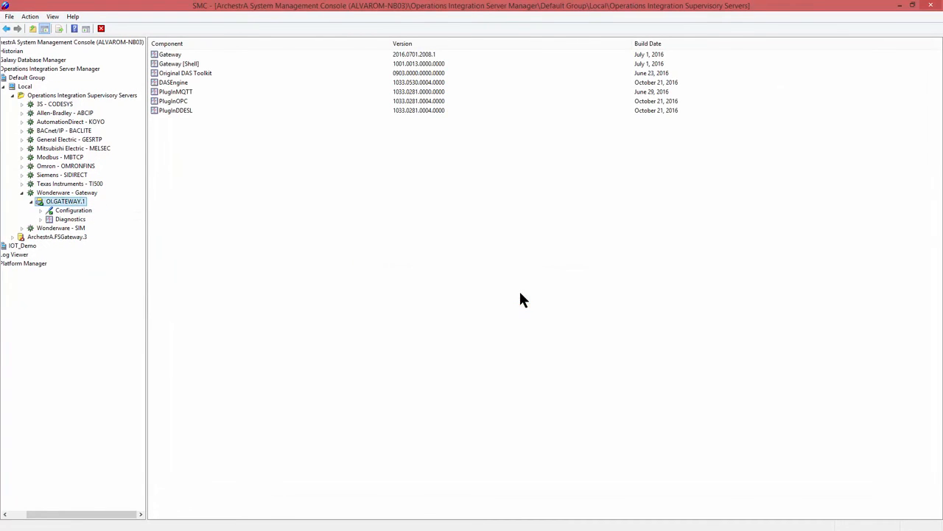
{"action": "right_click", "coordinate": [68, 201]}
{"action": "left_click", "coordinate": [98, 208]}
Open the MQTT publish items of the G1 group under A_To_MQTT.
{"action": "left_click", "coordinate": [41, 211]}
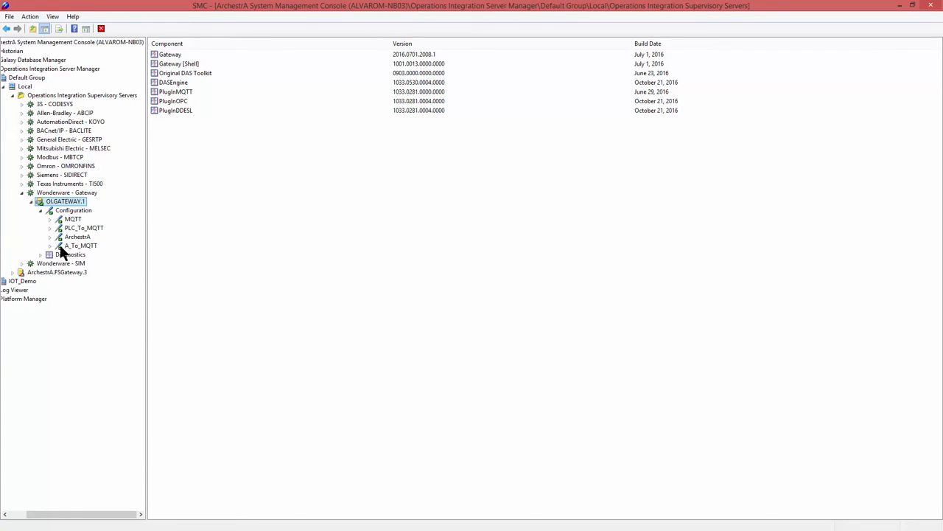
{"action": "left_click", "coordinate": [50, 245]}
{"action": "left_click", "coordinate": [77, 256]}
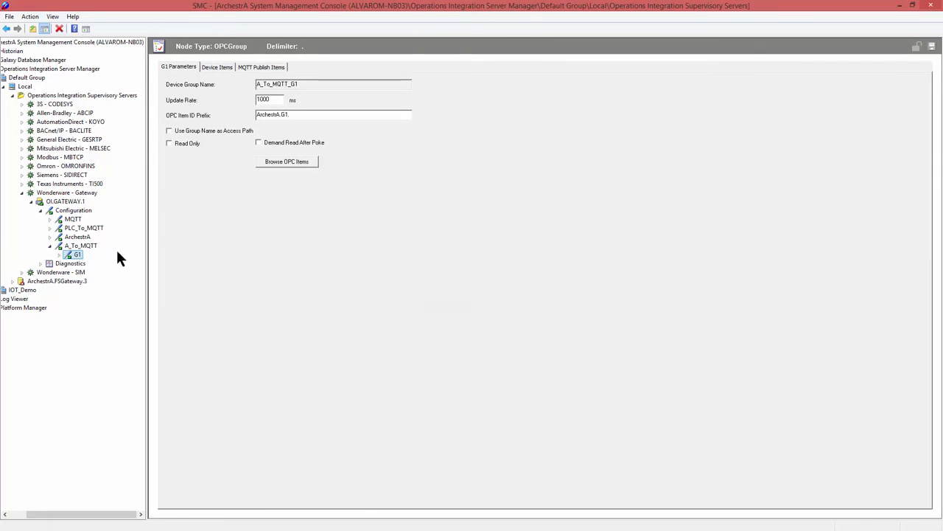
{"action": "left_click", "coordinate": [263, 67]}
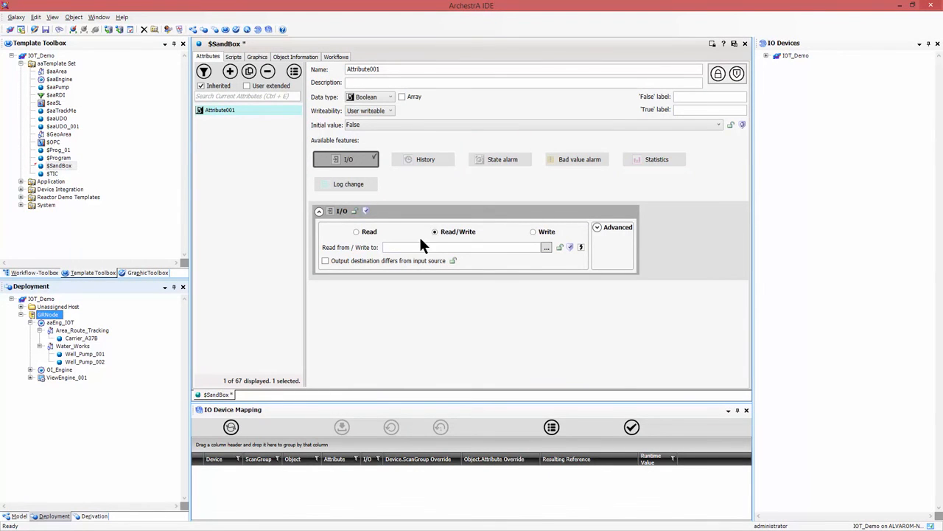
In the ArchestrA IDE, browse the galaxy for Well_Pump_002's Outlet_Press.PV, assign it as Attribute001's I/O reference and copy the reference text.
{"action": "left_click", "coordinate": [546, 246]}
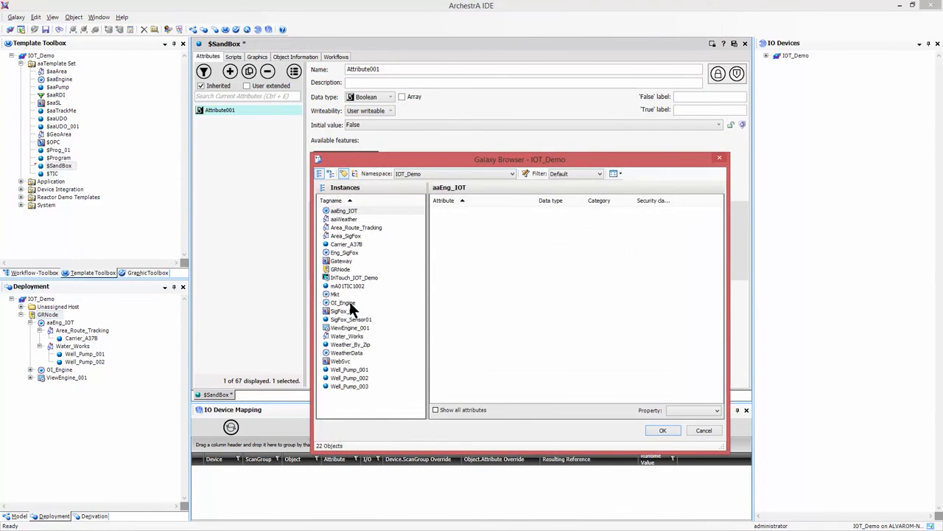
{"action": "left_click", "coordinate": [352, 377]}
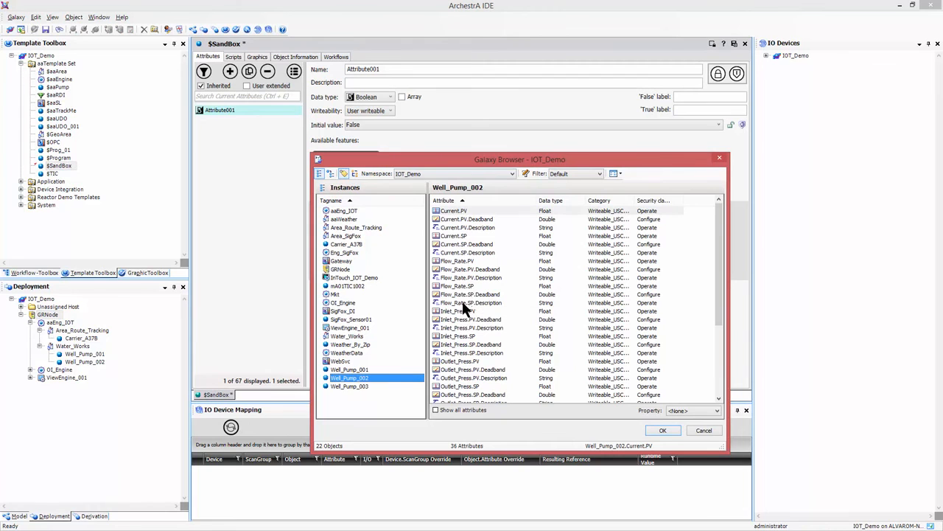
{"action": "left_click", "coordinate": [462, 361]}
{"action": "left_click", "coordinate": [666, 428]}
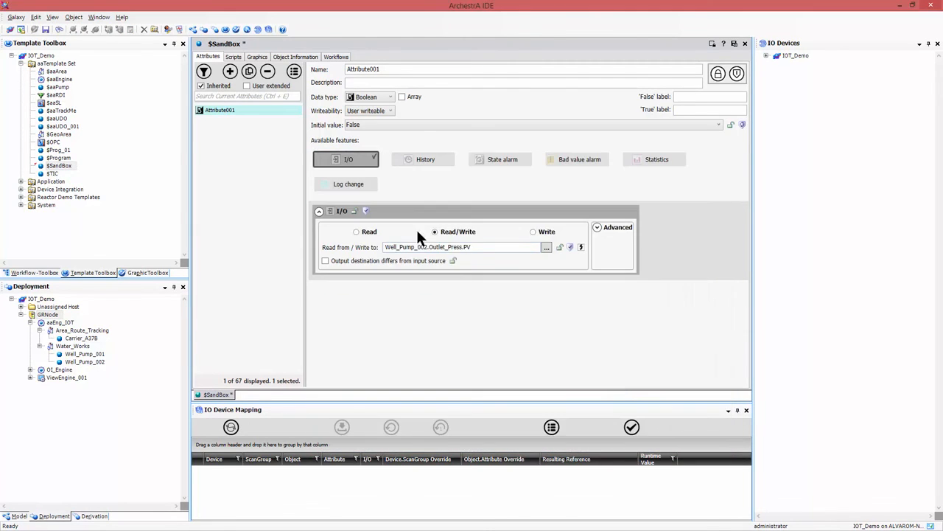
{"action": "left_click_drag", "start_coordinate": [480, 247], "coordinate": [375, 251]}
{"action": "key", "text": "ctrl+c"}
Back in the System Management Console, add Well_Pump_002.Outlet_Press.PV as an MQTT publish reference item and save the group.
{"action": "key", "text": "alt+Tab"}
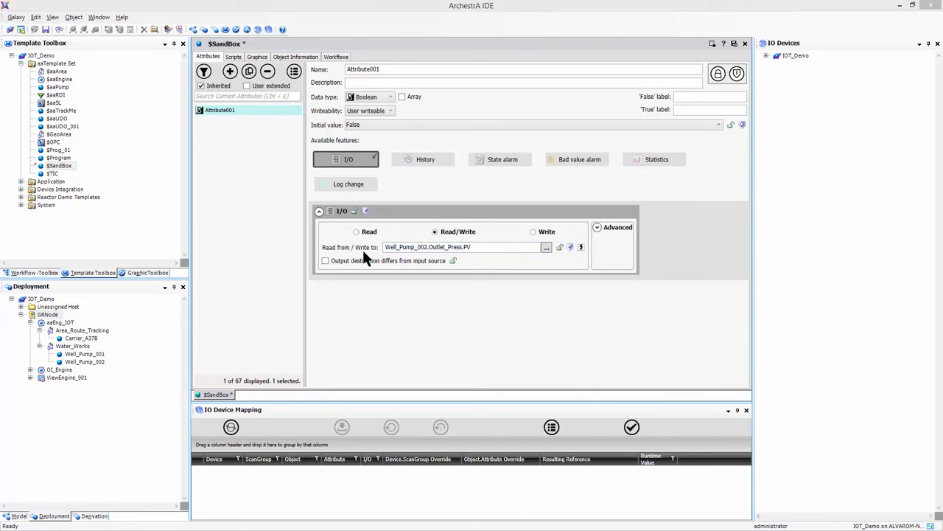
{"action": "right_click", "coordinate": [175, 140]}
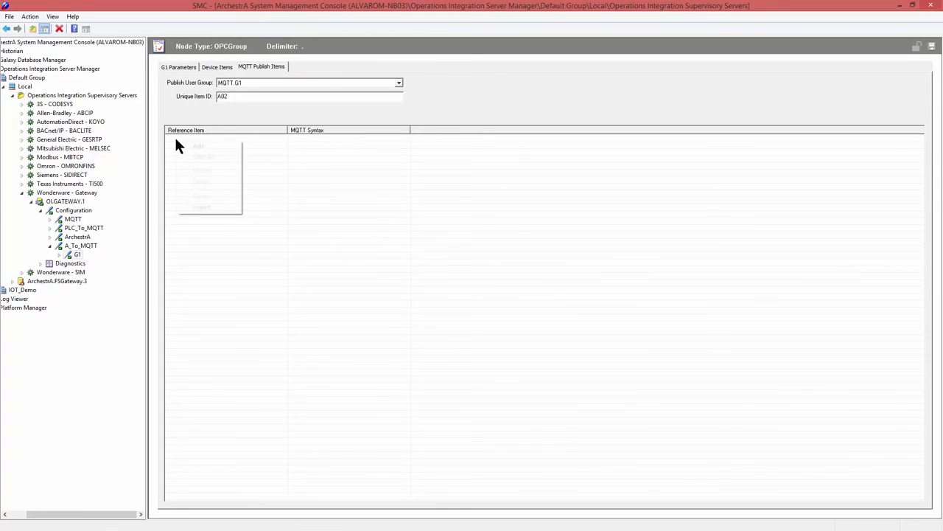
{"action": "left_click", "coordinate": [193, 141]}
{"action": "key", "text": "ctrl+v"}
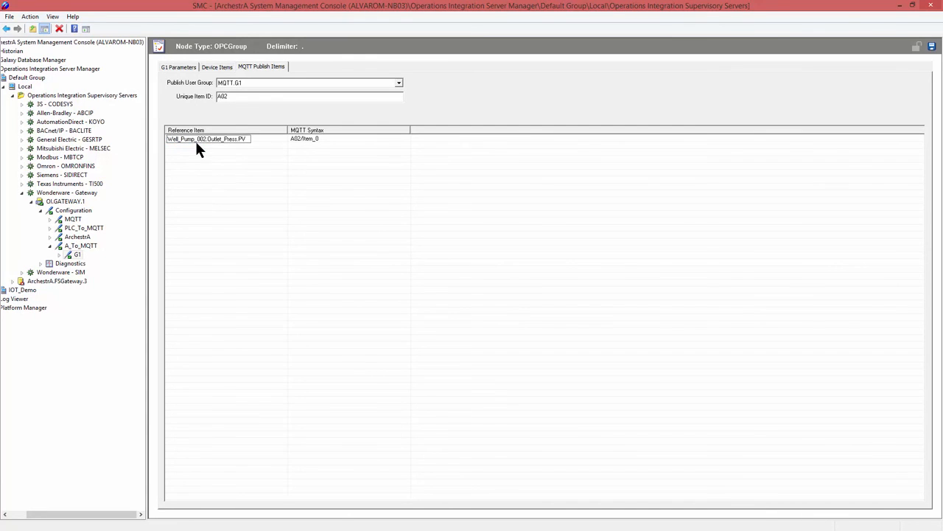
{"action": "key", "text": "Return"}
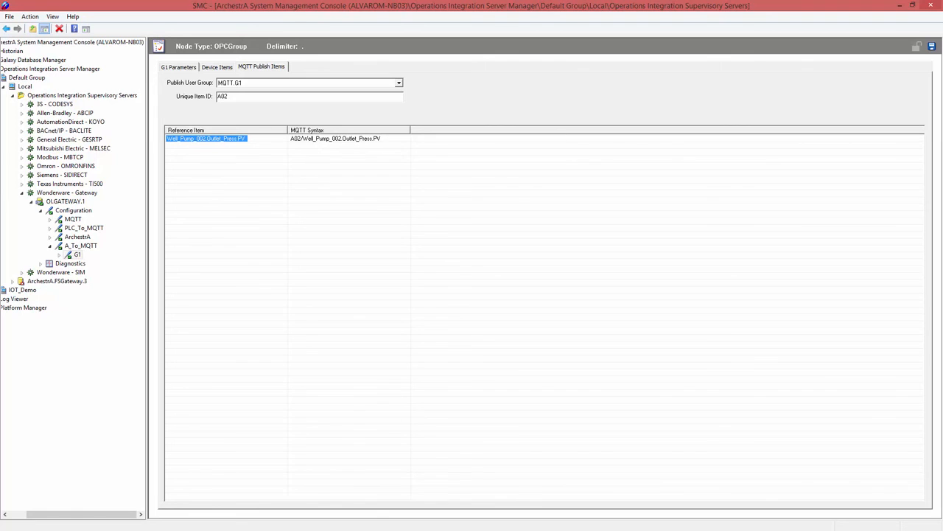
{"action": "left_click", "coordinate": [932, 46]}
Examine the A_To_MQTT group's item value and quality in the gateway's device group diagnostics.
{"action": "left_click", "coordinate": [41, 264]}
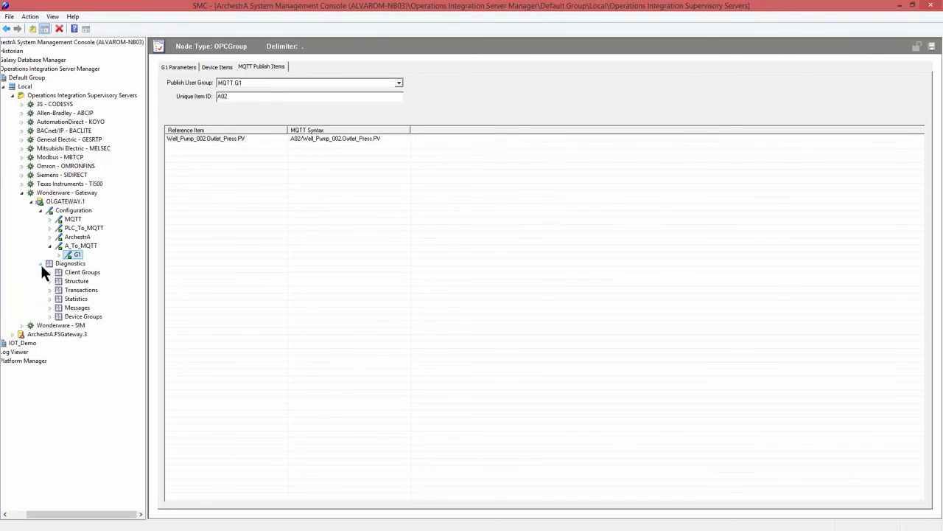
{"action": "left_click", "coordinate": [49, 316]}
{"action": "left_click", "coordinate": [87, 343]}
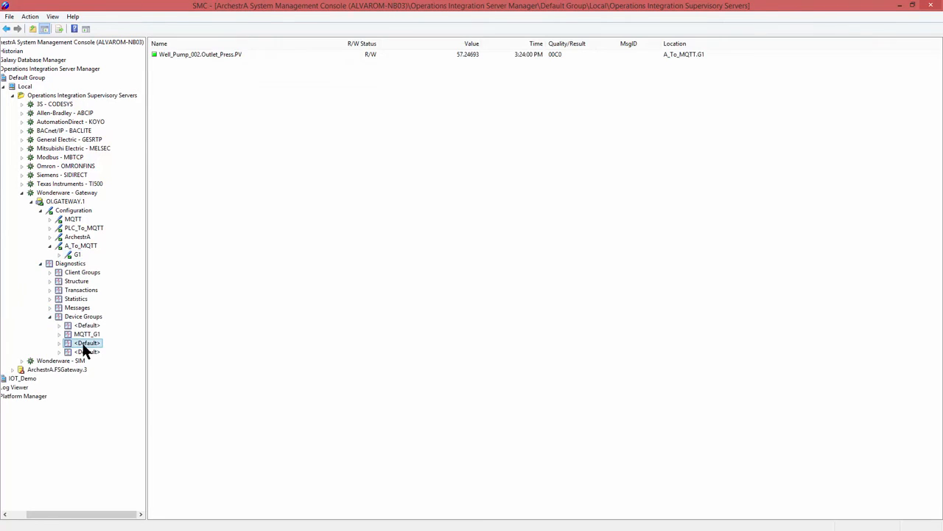